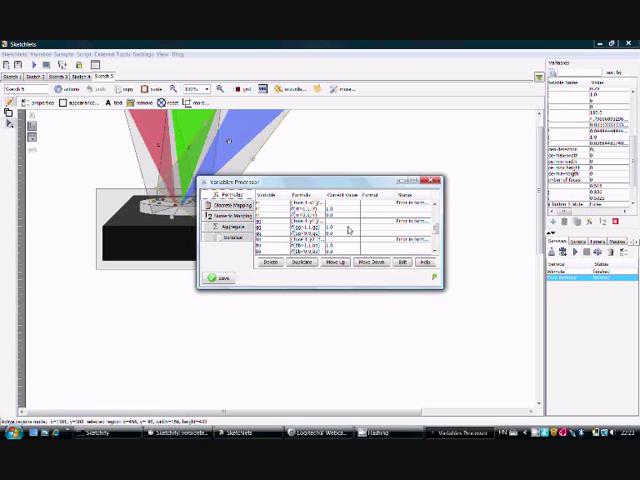
pyautogui.moveTo(435, 206); pyautogui.dragTo(435, 232)
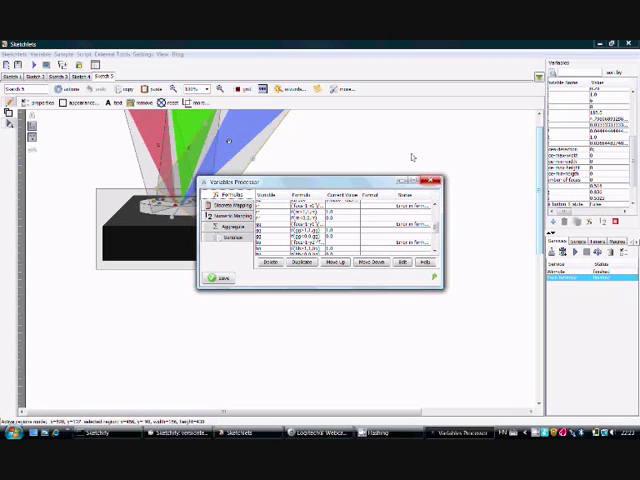
# Close the Variables Processor formula list after reviewing it.
pyautogui.click(434, 182)
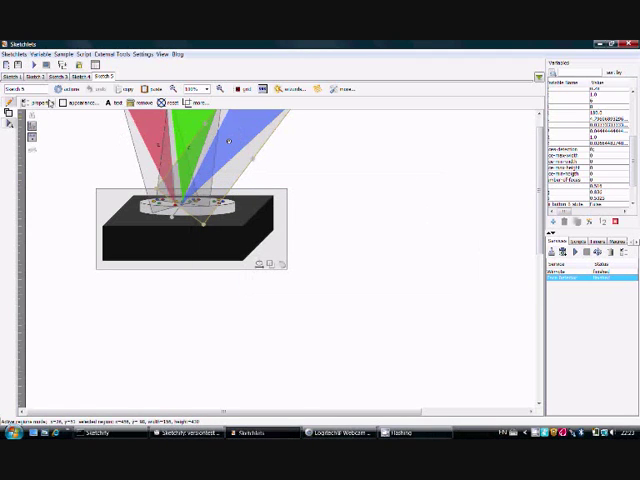
# Restart the Wiimote service and close the Multiple Wiimote Tester after checking its readings.
pyautogui.rightClick(553, 275)
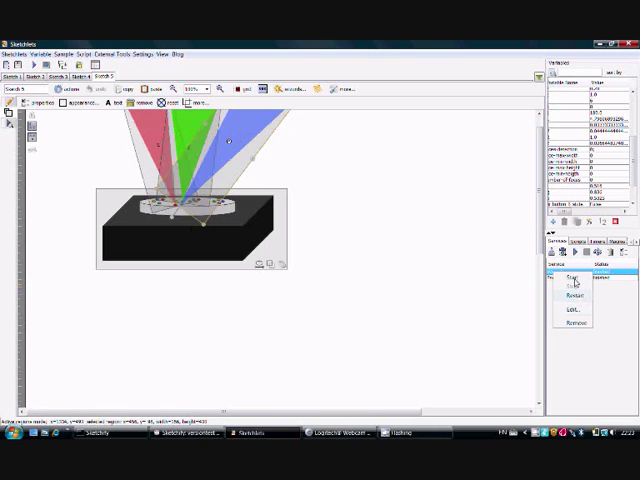
pyautogui.click(574, 282)
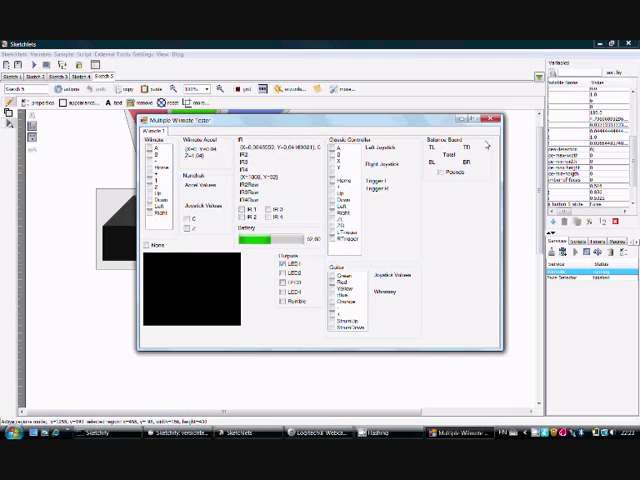
pyautogui.click(467, 120)
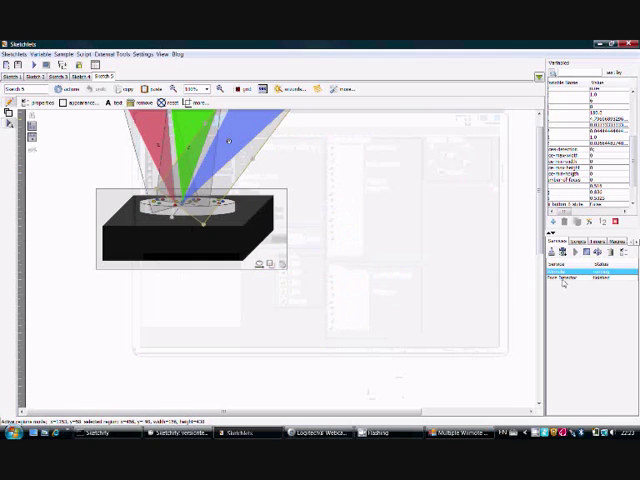
# Restart the Face Detection service and close its webcam result window once it detects the face.
pyautogui.rightClick(580, 283)
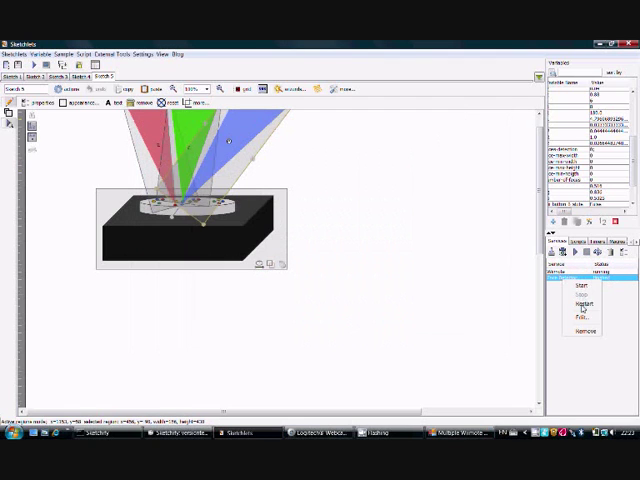
pyautogui.click(583, 305)
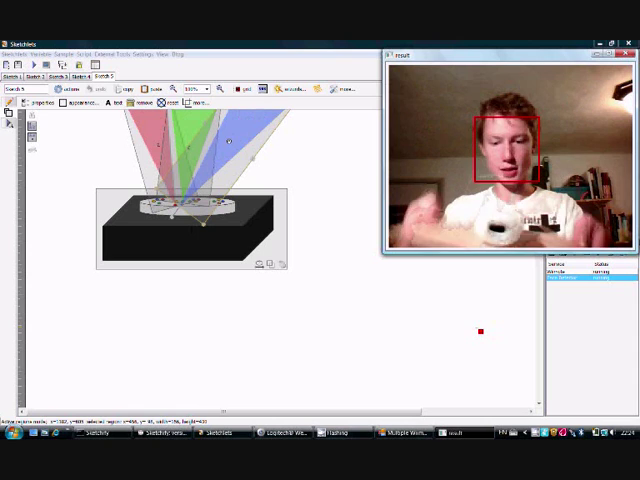
pyautogui.click(623, 57)
# Bring up the Face Detection service menu and dismiss it without choosing an action.
pyautogui.rightClick(566, 278)
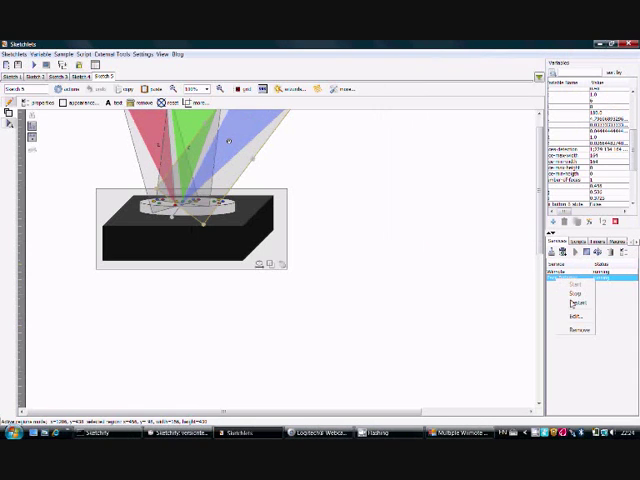
pyautogui.click(574, 298)
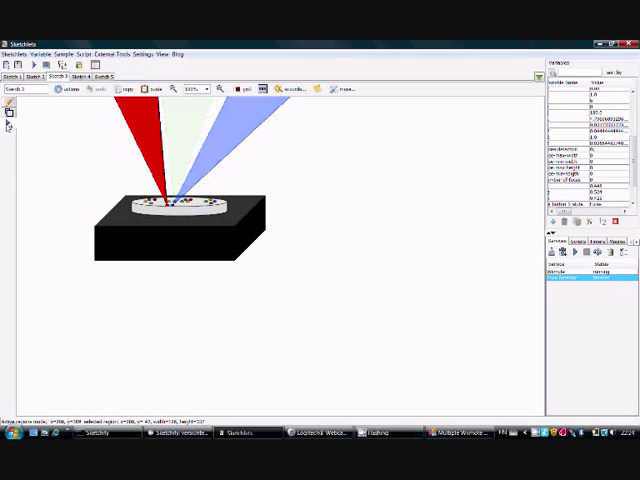
# Restart the Face Detection service again and close the webcam preview window.
pyautogui.rightClick(563, 279)
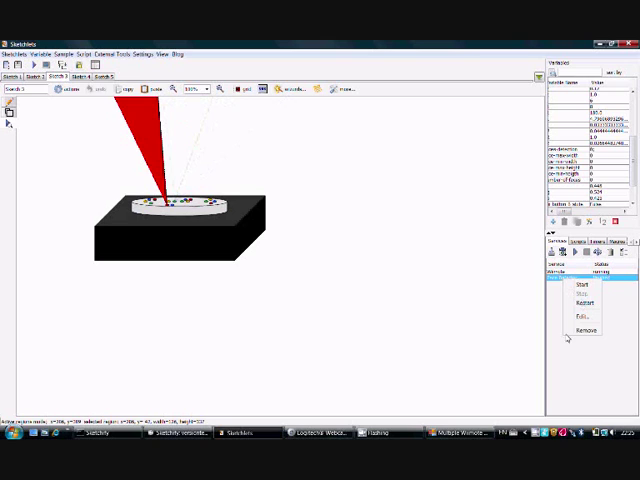
pyautogui.click(583, 303)
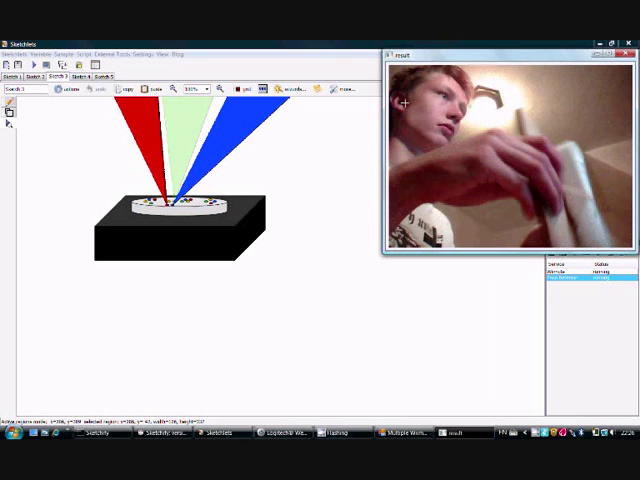
pyautogui.click(628, 58)
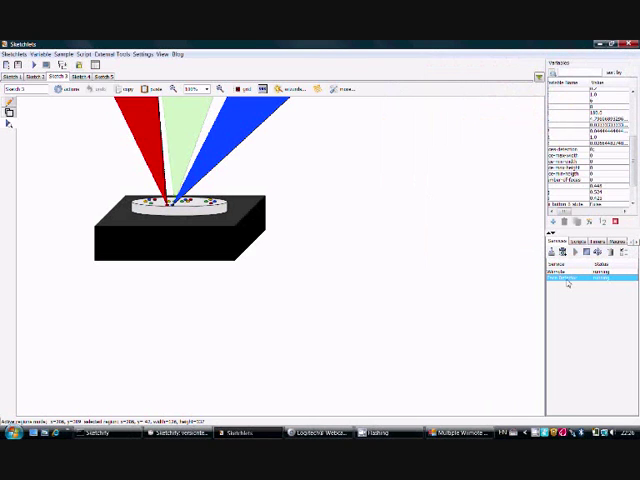
# Dismiss the service menu and switch the active beam from red to blue.
pyautogui.rightClick(568, 283)
pyautogui.click(541, 298)
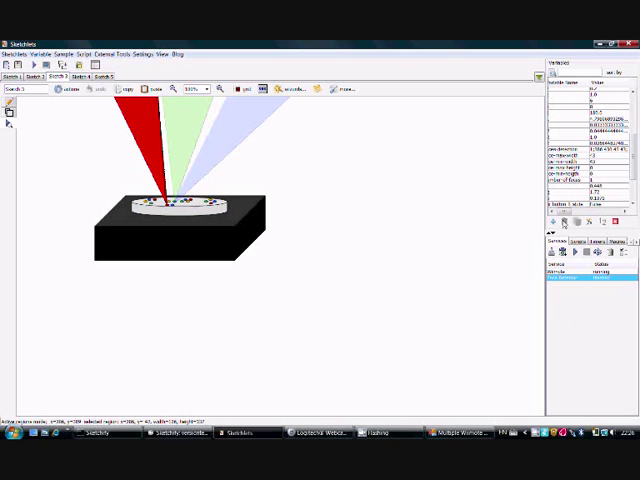
pyautogui.click(605, 178)
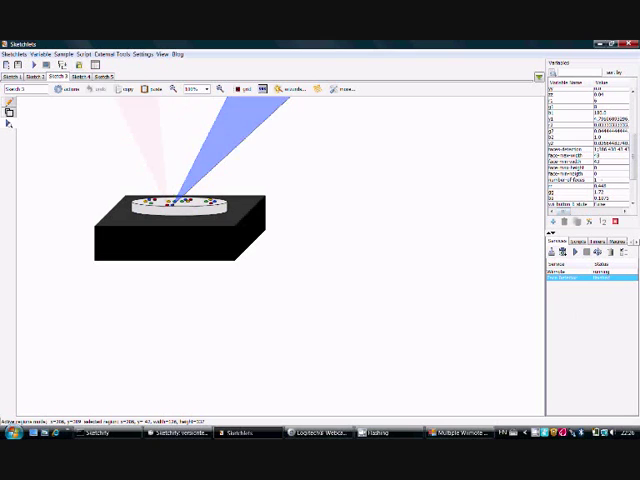
pyautogui.scroll(-5, 590, 150)
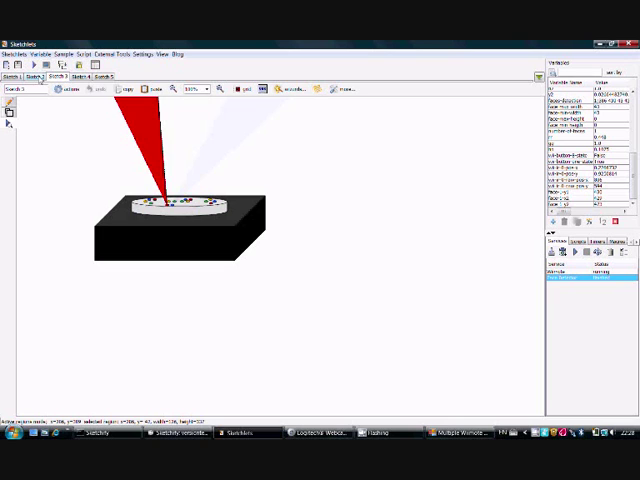
# Switch to Sketch 2, showing the pot above flames between two black stands.
pyautogui.click(42, 78)
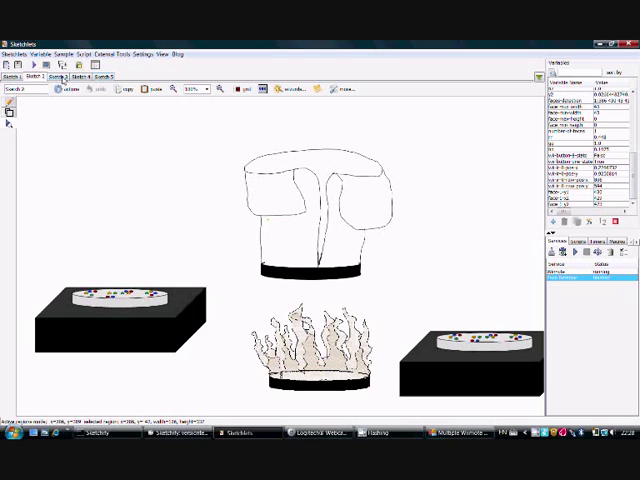
# Return to Sketch 3 with the solid red beam over the black device.
pyautogui.click(60, 78)
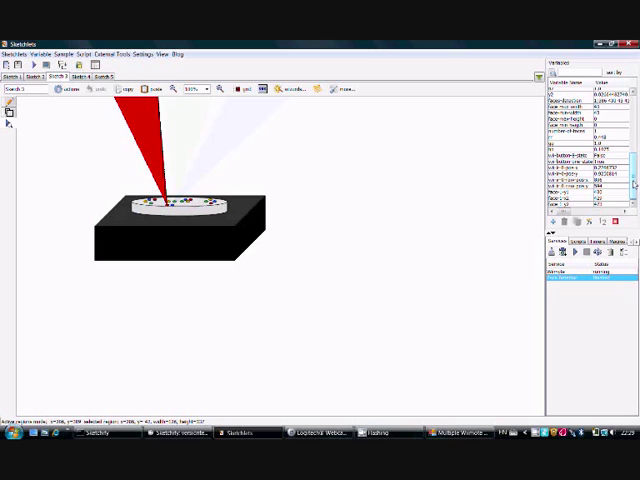
pyautogui.click(589, 222)
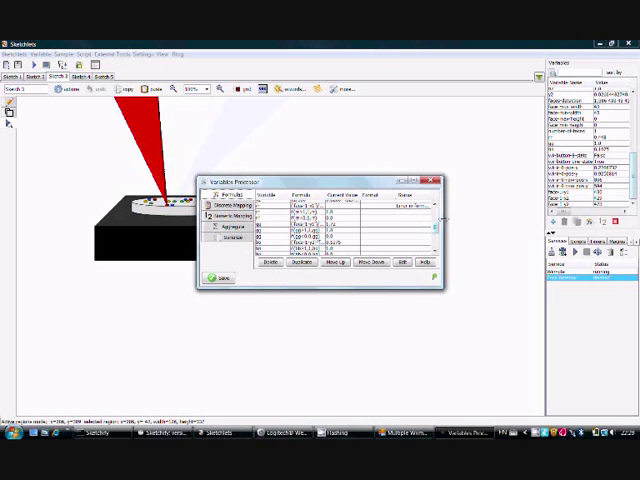
pyautogui.moveTo(443, 228); pyautogui.dragTo(579, 228)
pyautogui.moveTo(408, 289); pyautogui.dragTo(410, 366)
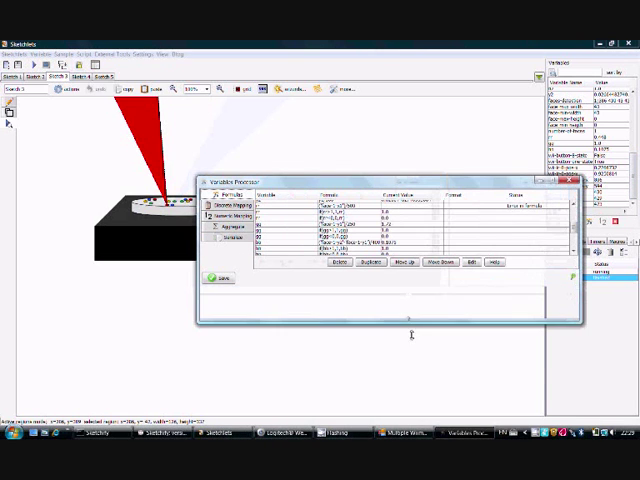
pyautogui.scroll(3, 352, 262)
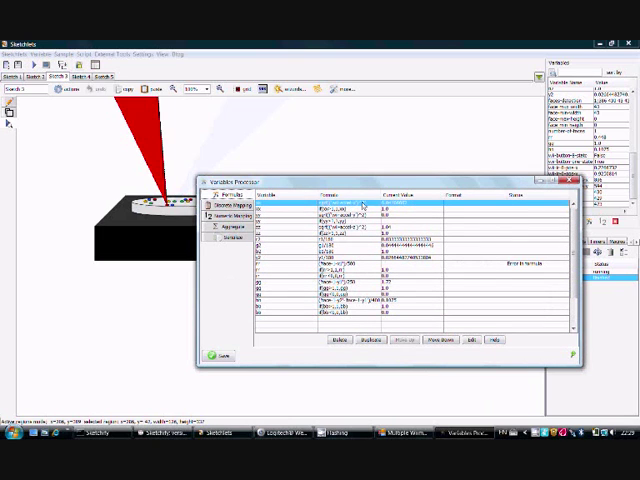
pyautogui.click(323, 203)
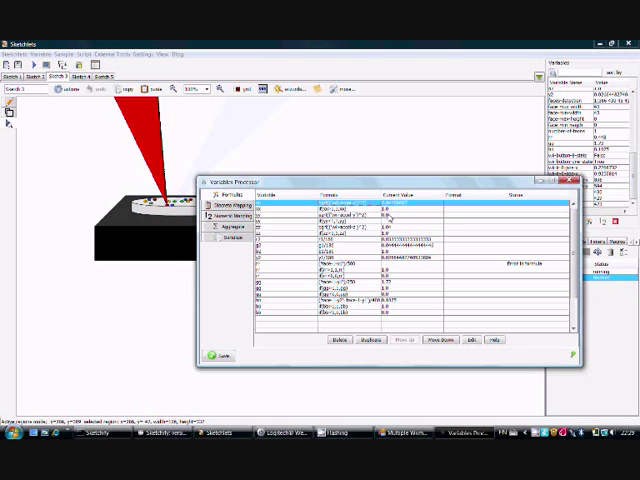
pyautogui.click(571, 182)
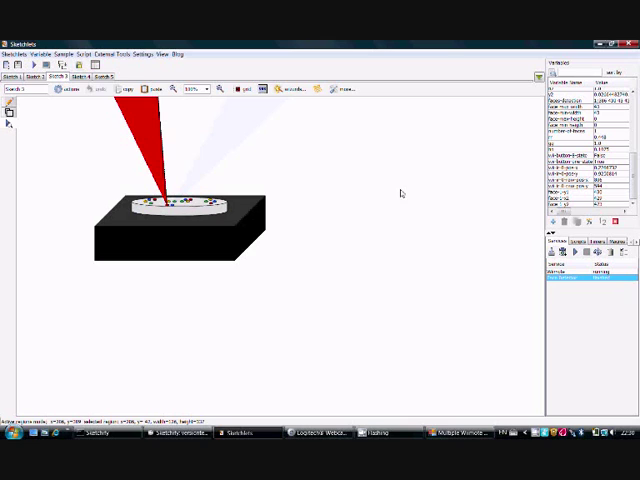
# Stop the device service and bring the Flashing window to the front.
pyautogui.rightClick(561, 277)
pyautogui.click(576, 295)
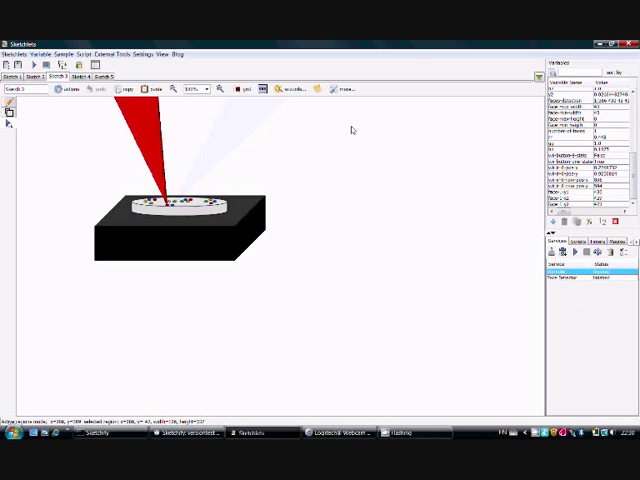
pyautogui.click(407, 433)
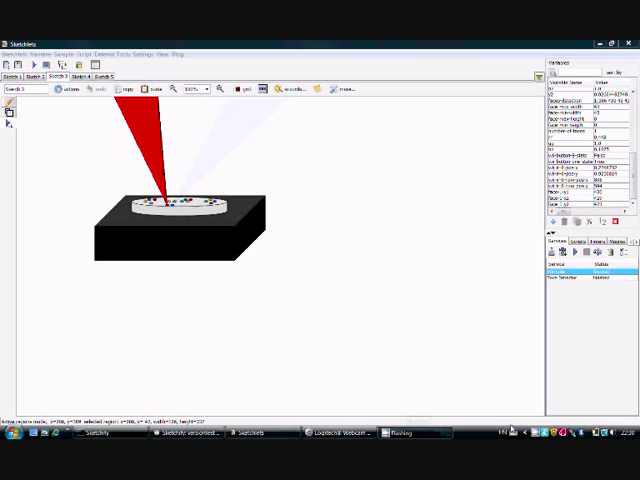
# Open the tray icon menu offering Restore, Stop, Pause and Exit.
pyautogui.rightClick(548, 432)
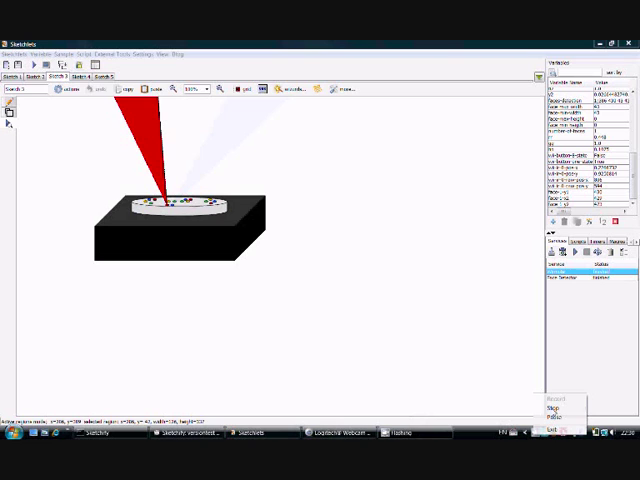